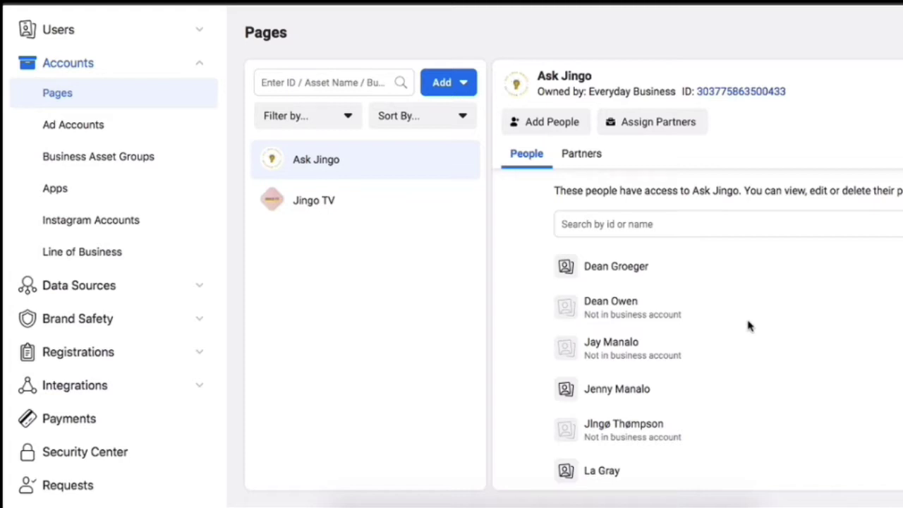
Remove the person marked Not in business account from the Ask Jingo Page
scroll(749, 325, "up", 1)
scroll(676, 238, "down", 1)
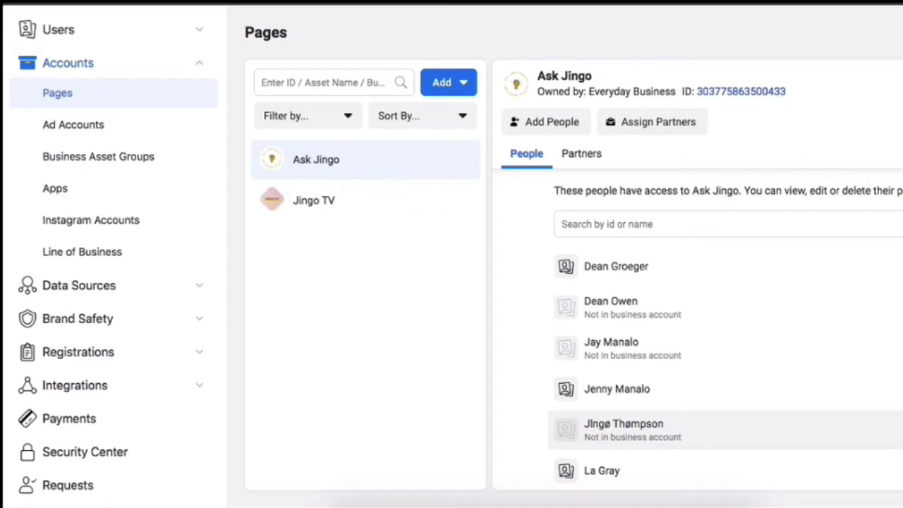
left_click(790, 431)
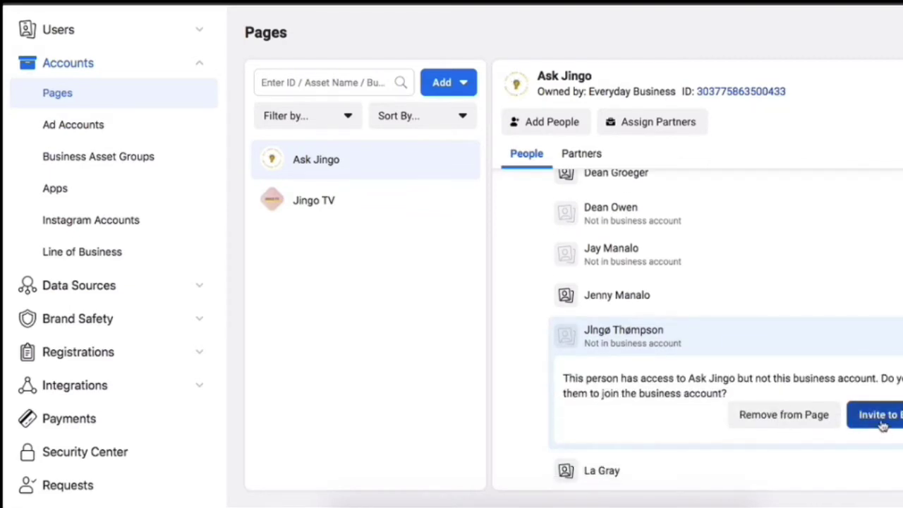
left_click(785, 421)
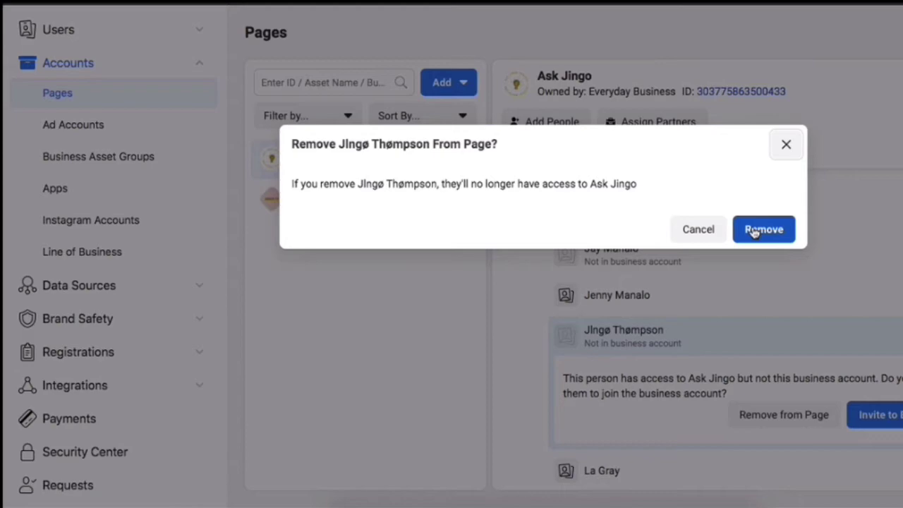
left_click(765, 232)
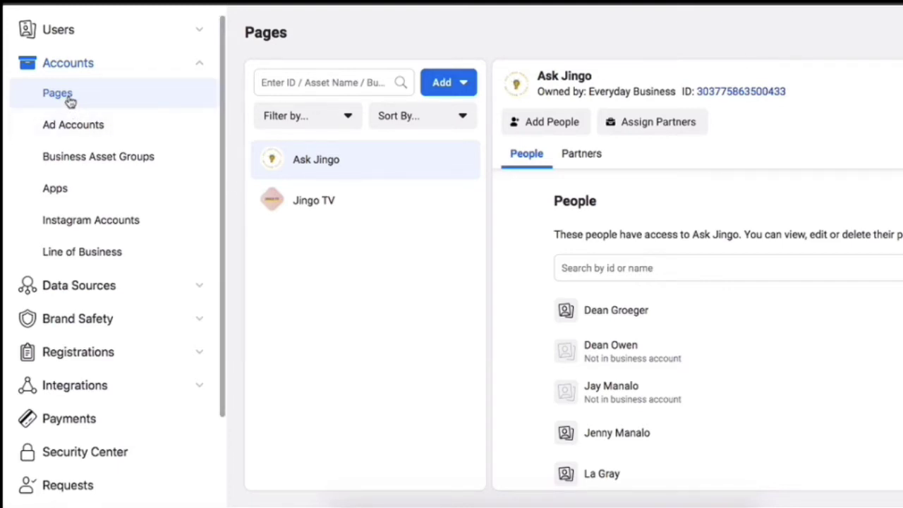
Try adding the Klasiks Personal Blog Page to the business, then dismiss the admin-rights error
left_click(471, 90)
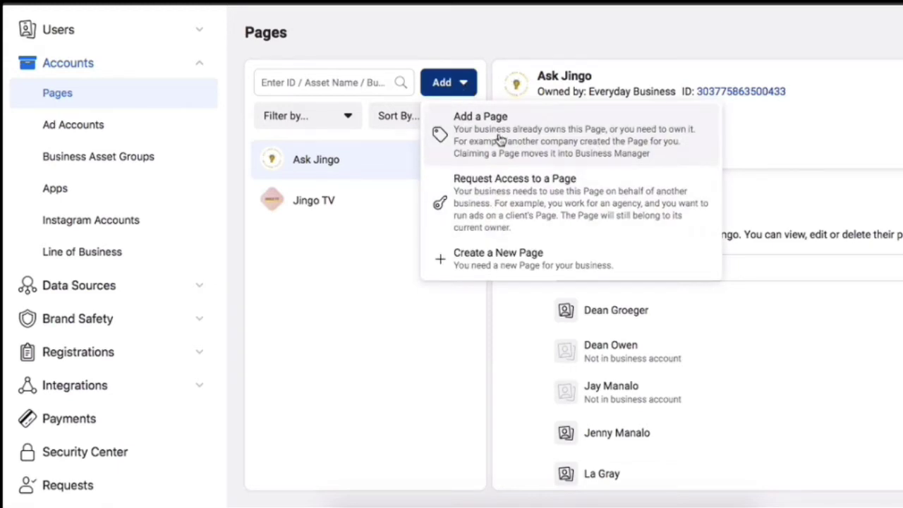
left_click(498, 139)
left_click(409, 215)
type("K")
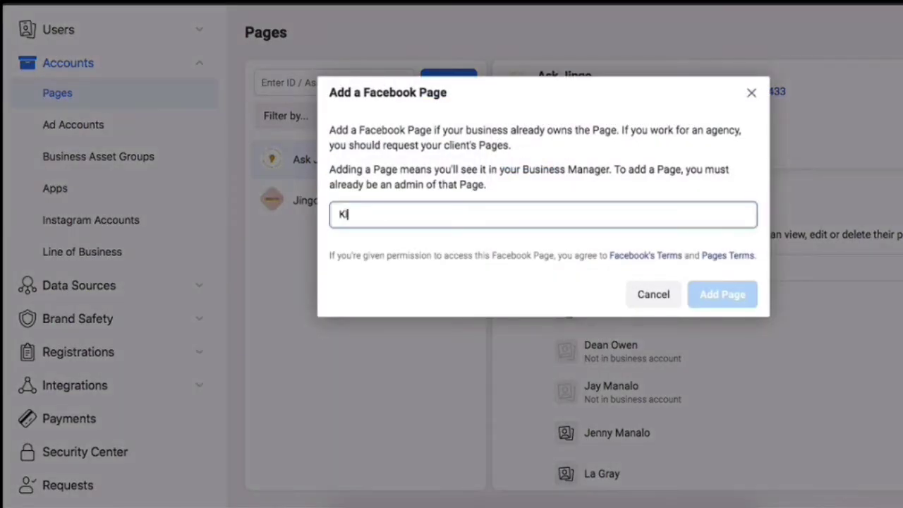
type("lasiks")
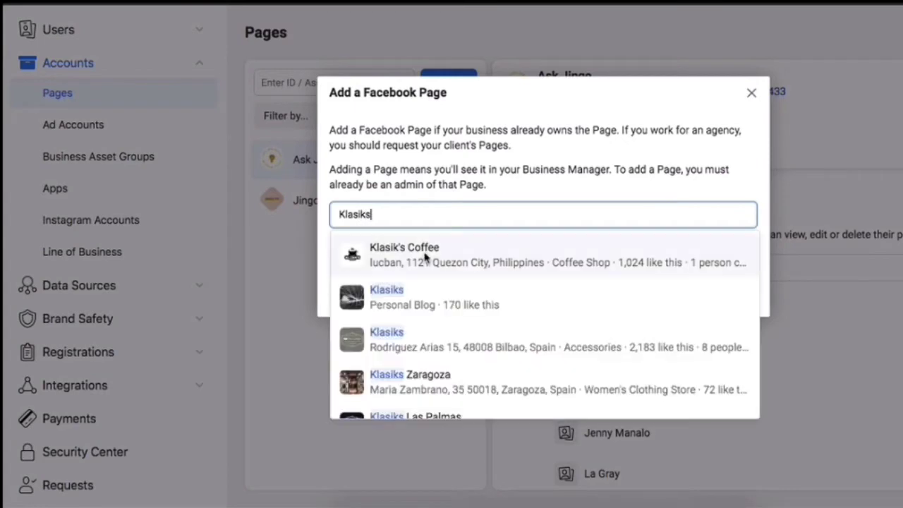
left_click(424, 302)
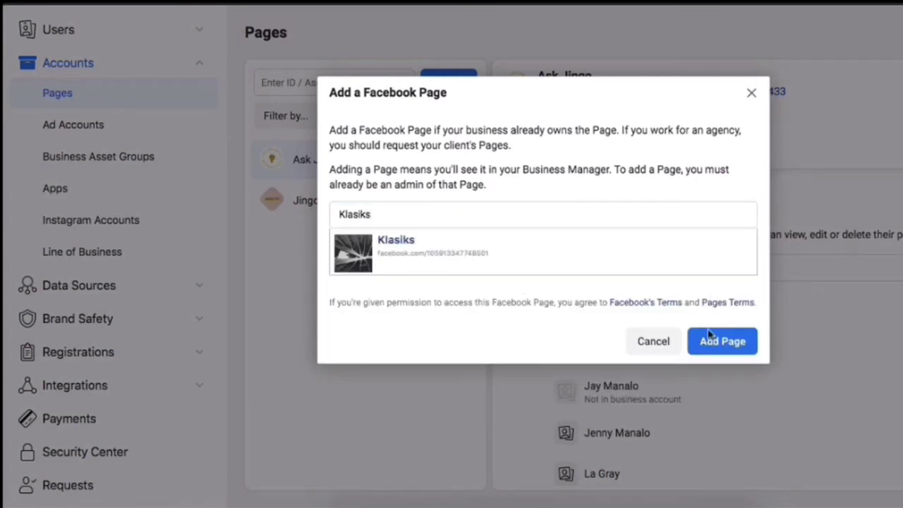
left_click(711, 336)
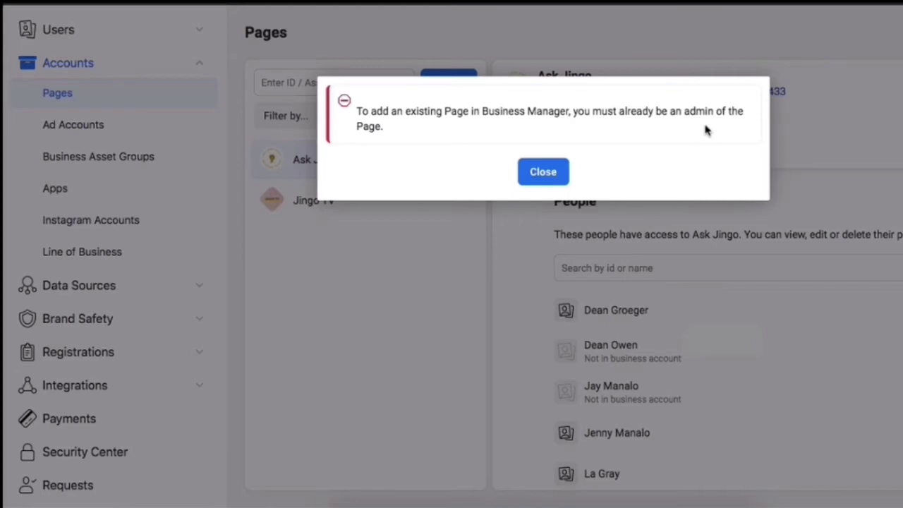
key("Escape")
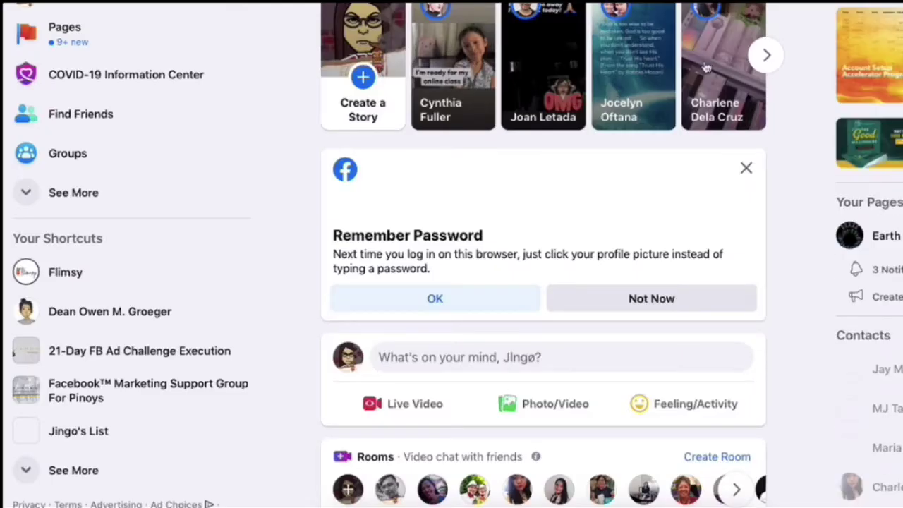
Find Klasiks in the list of managed Pages and open its Page Settings
left_click(71, 43)
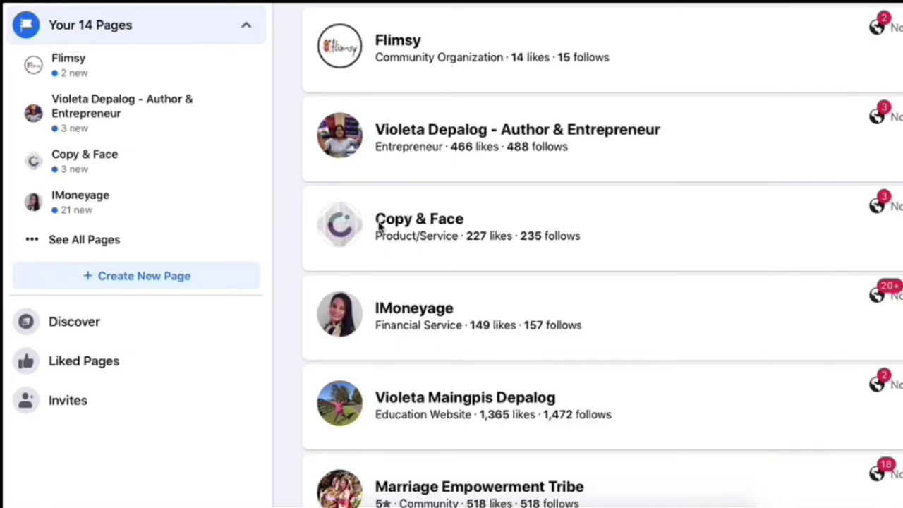
scroll(501, 275, "down", 10)
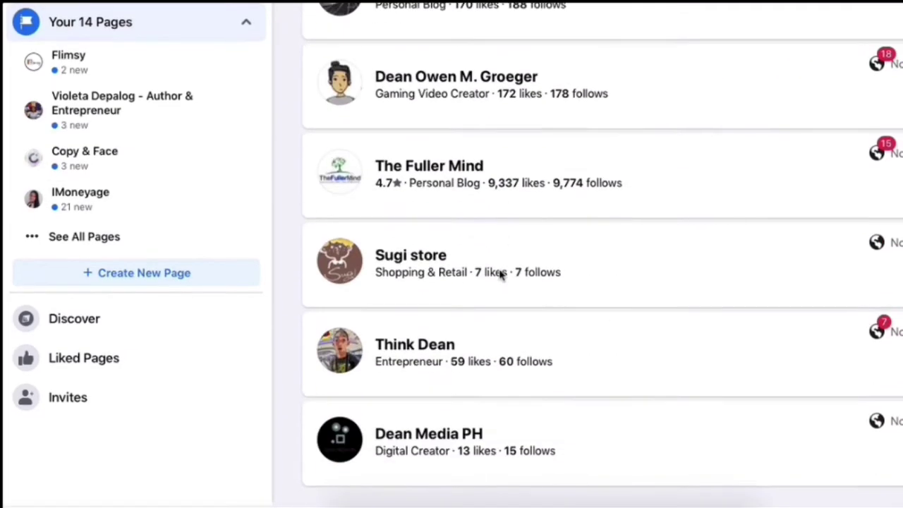
scroll(501, 274, "up", 1)
scroll(450, 61, "up", 2)
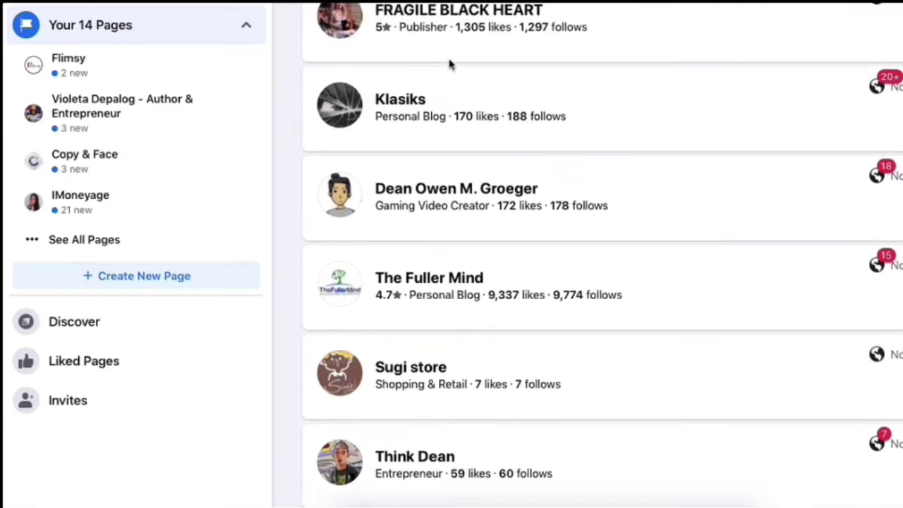
left_click(414, 114)
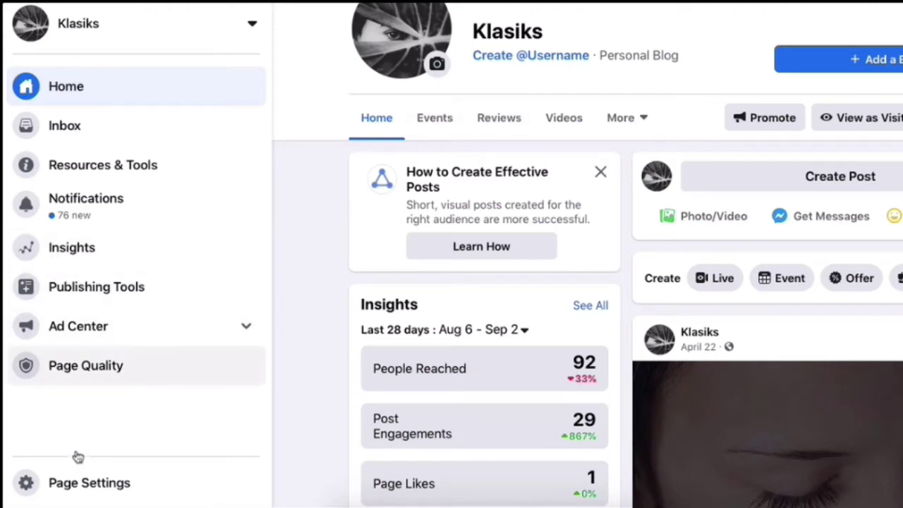
left_click(78, 482)
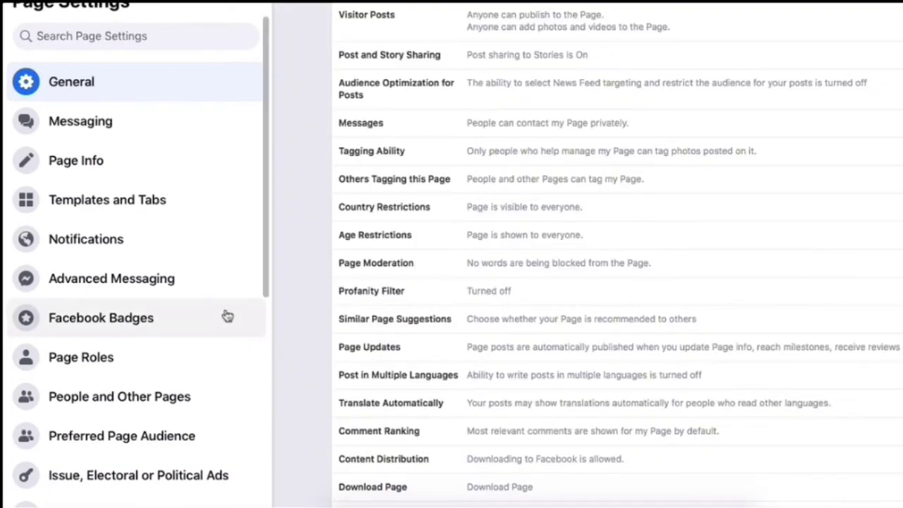
Add the chosen person as a Klasiks Page Admin, confirming with the account password
left_click(111, 358)
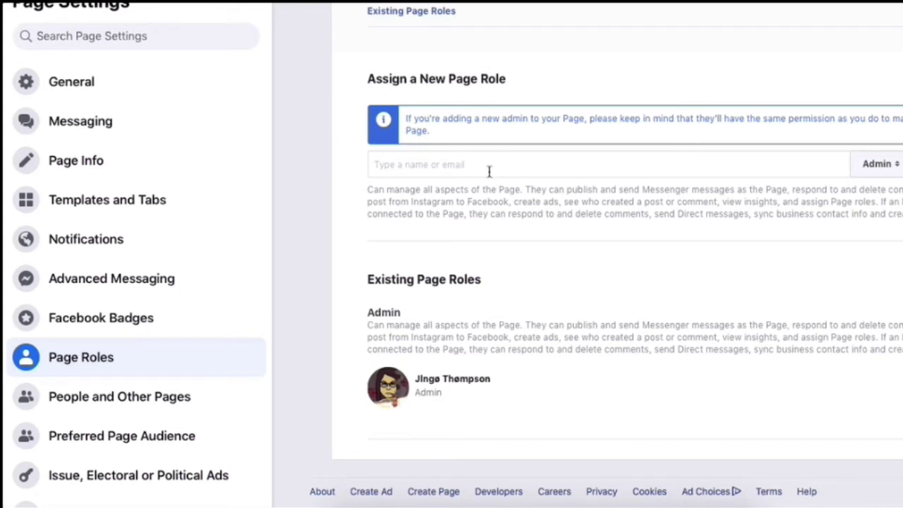
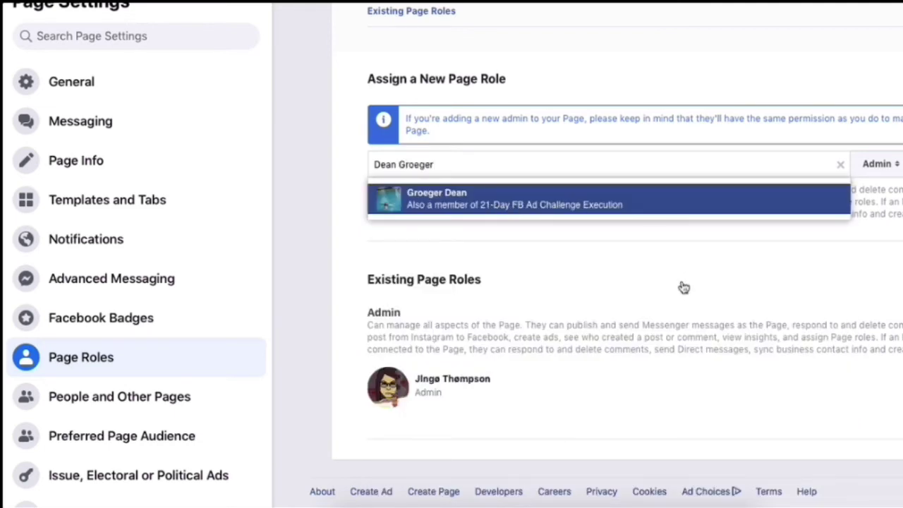
key("Return")
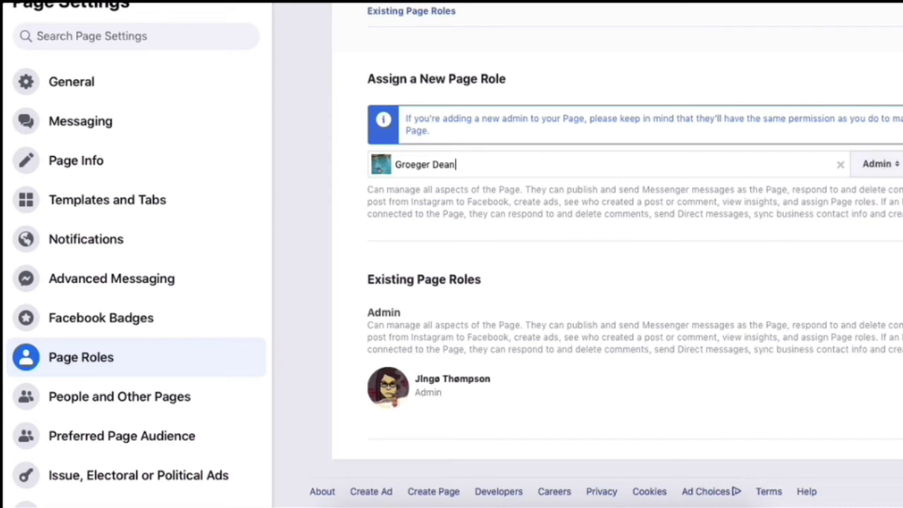
left_click(901, 164)
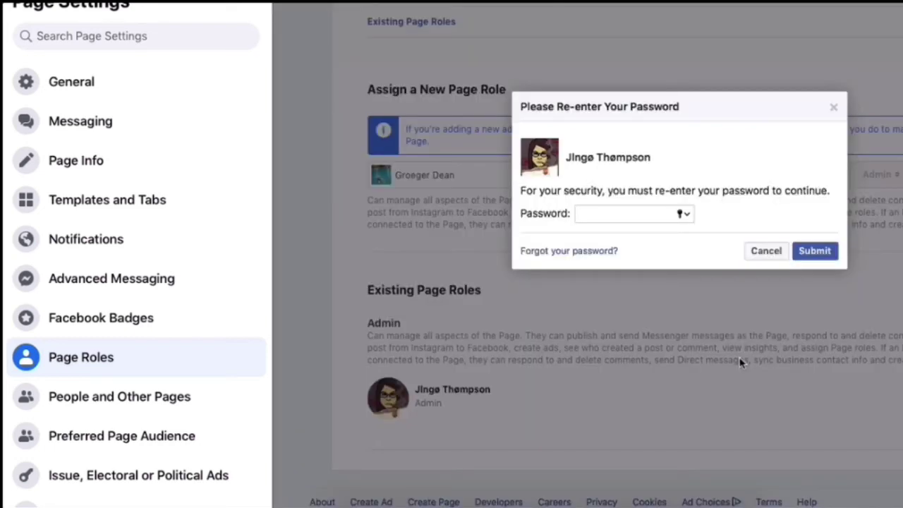
type("•••••••••")
left_click(802, 258)
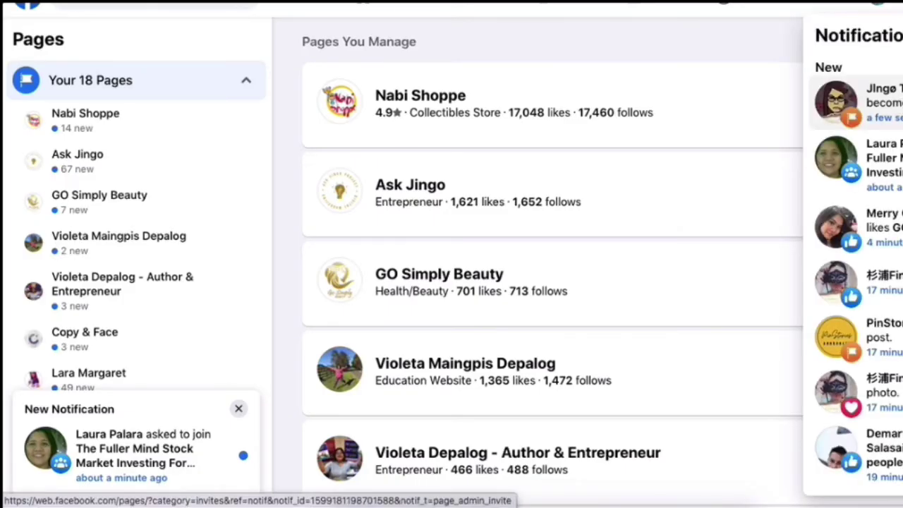
Open the page admin invitation from the Notifications list
left_click(850, 105)
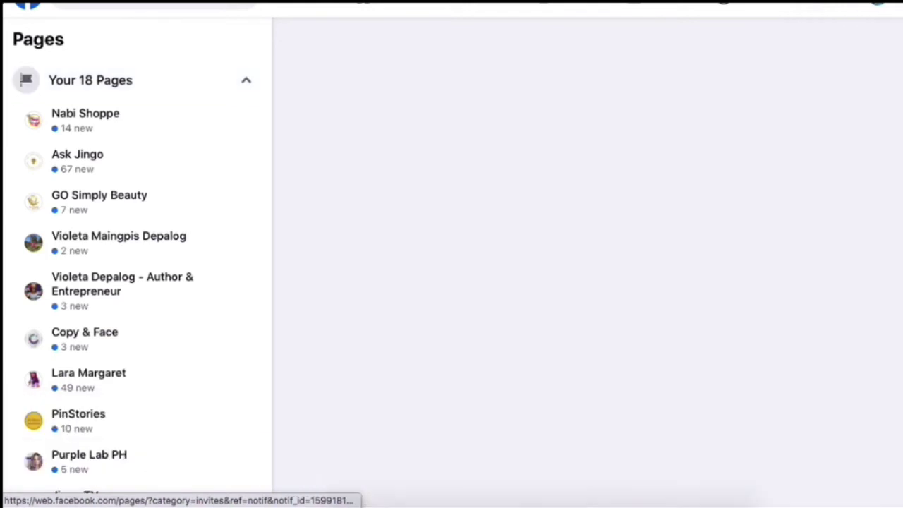
scroll(820, 367, "down", 3)
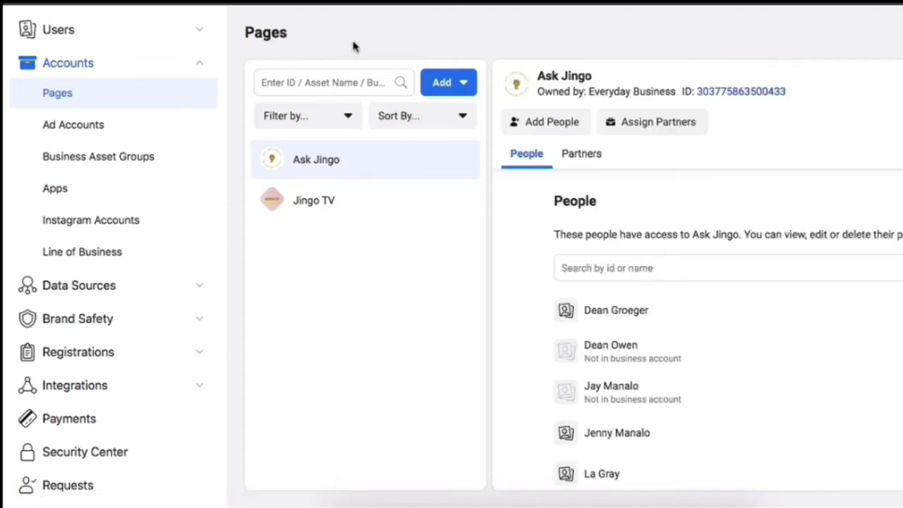
Request to add the Klasiks Page to the business and close the request-sent confirmation
left_click(460, 86)
left_click(479, 144)
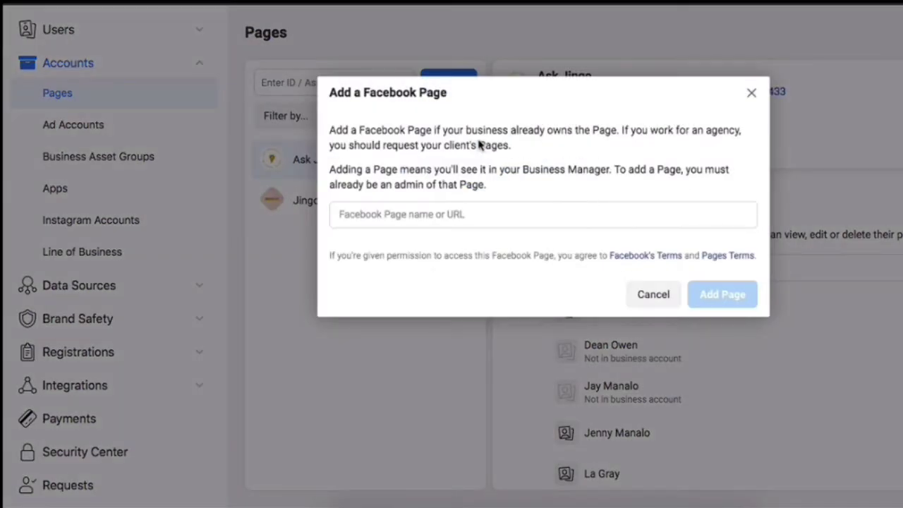
left_click(417, 220)
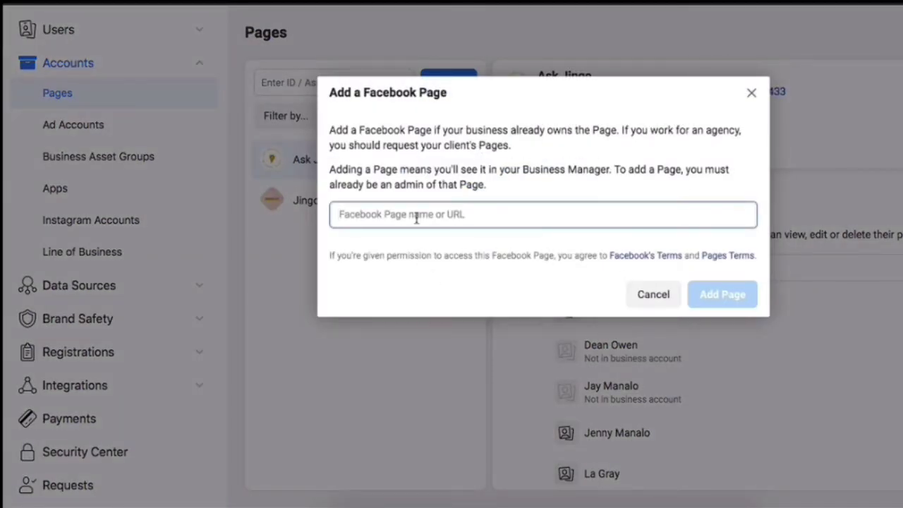
type("Klasiks")
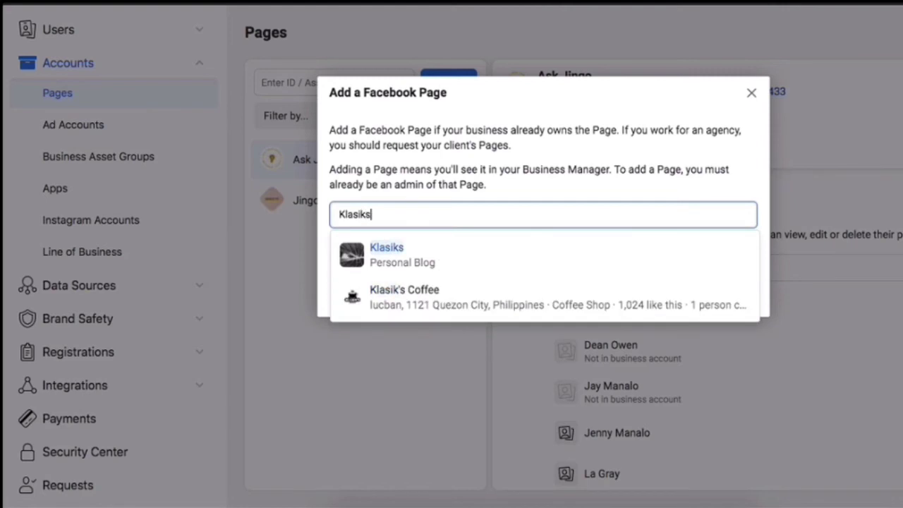
left_click(412, 255)
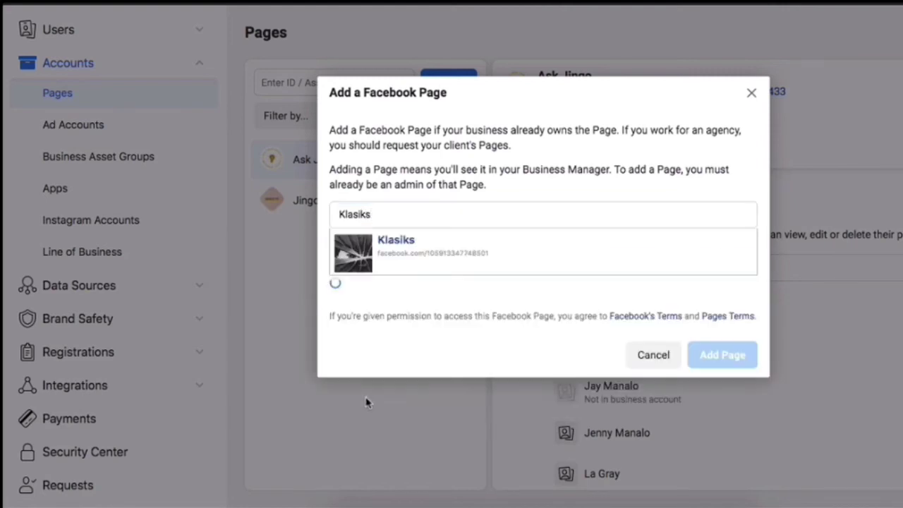
left_click(717, 346)
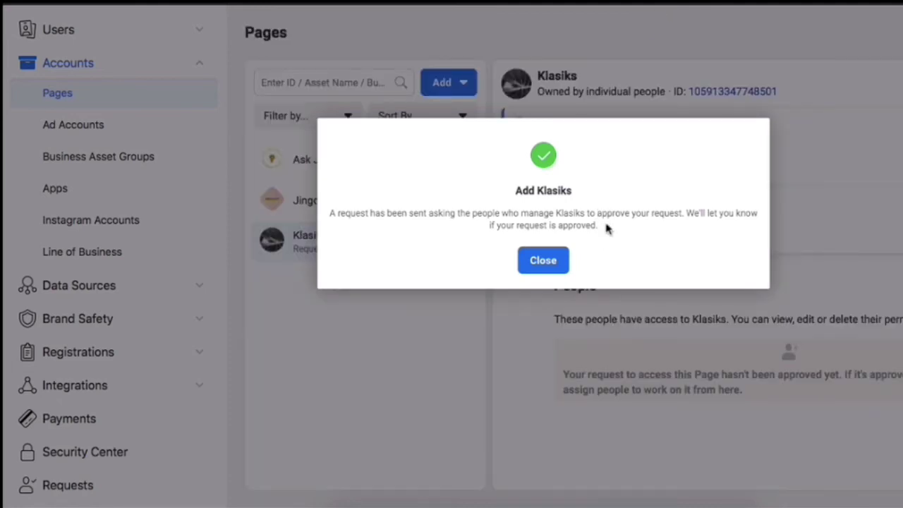
left_click(548, 262)
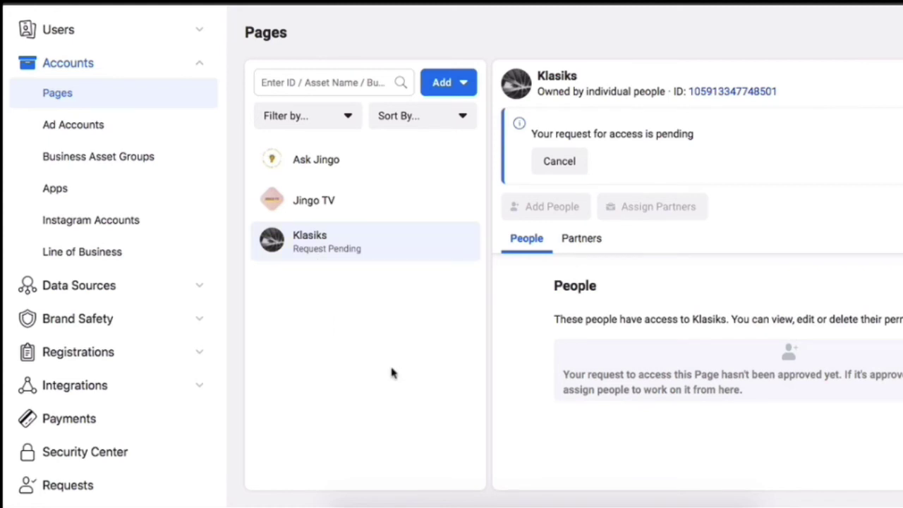
Approve Everyday Business's ownership request for Klasiks, transferring ownership and confirming with the password
left_click(392, 499)
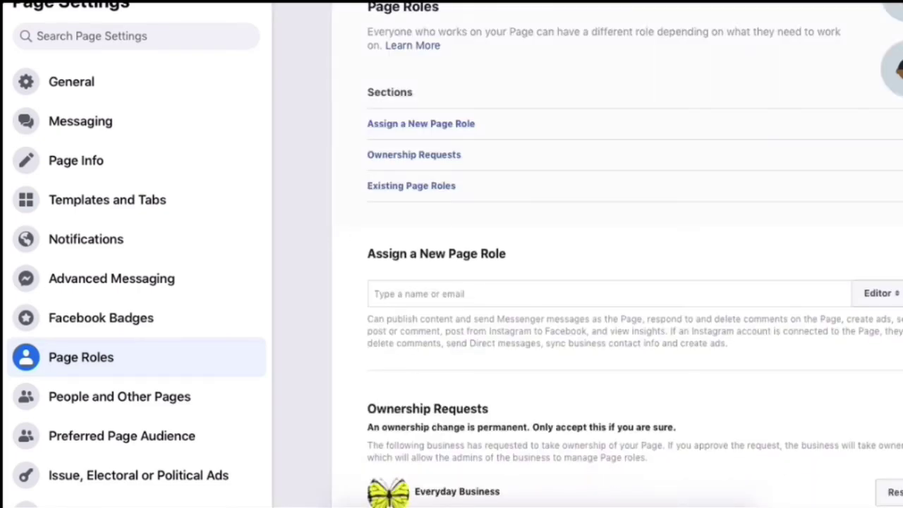
scroll(710, 151, "down", 5)
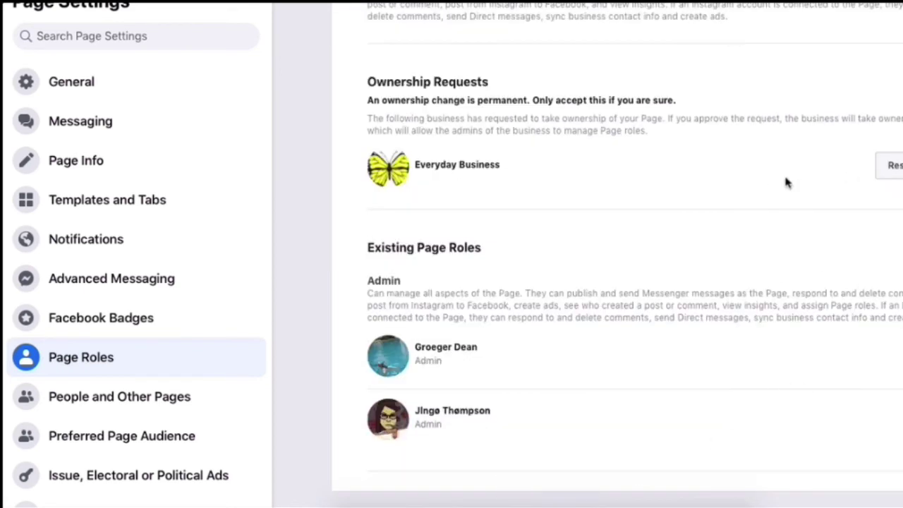
left_click(890, 165)
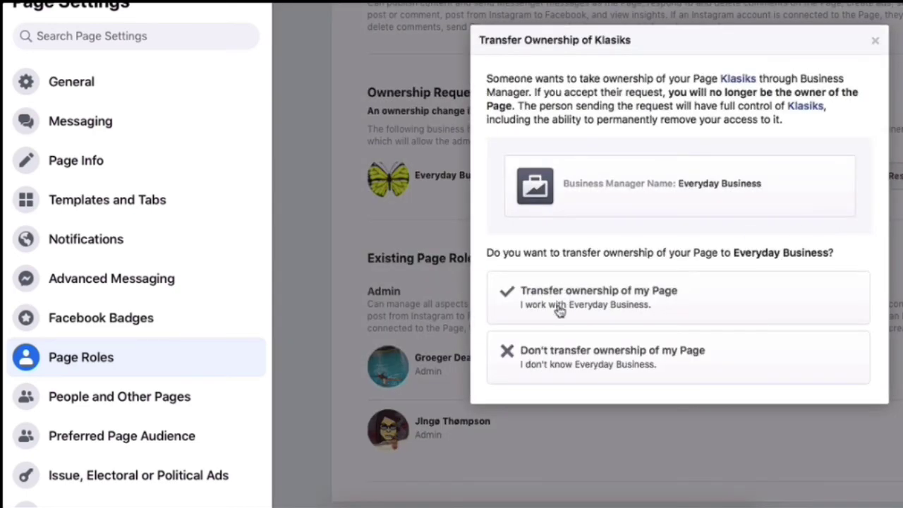
left_click(605, 303)
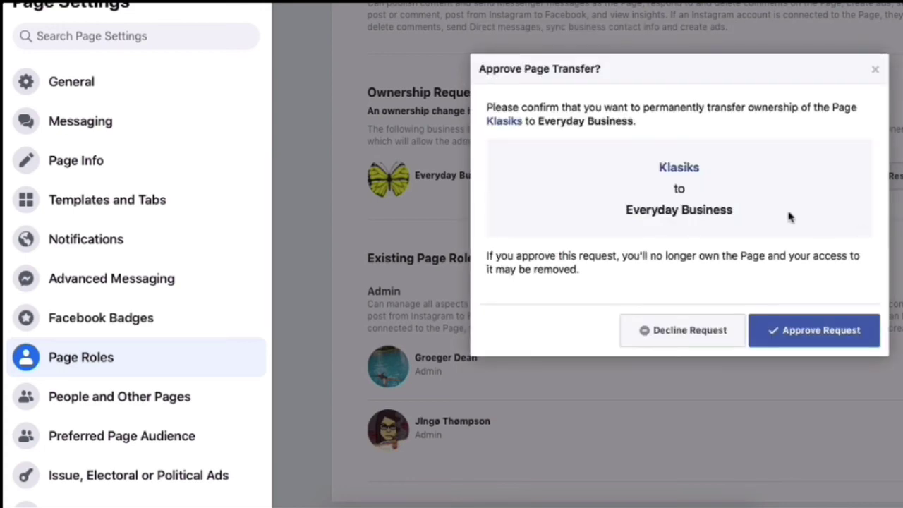
left_click(811, 337)
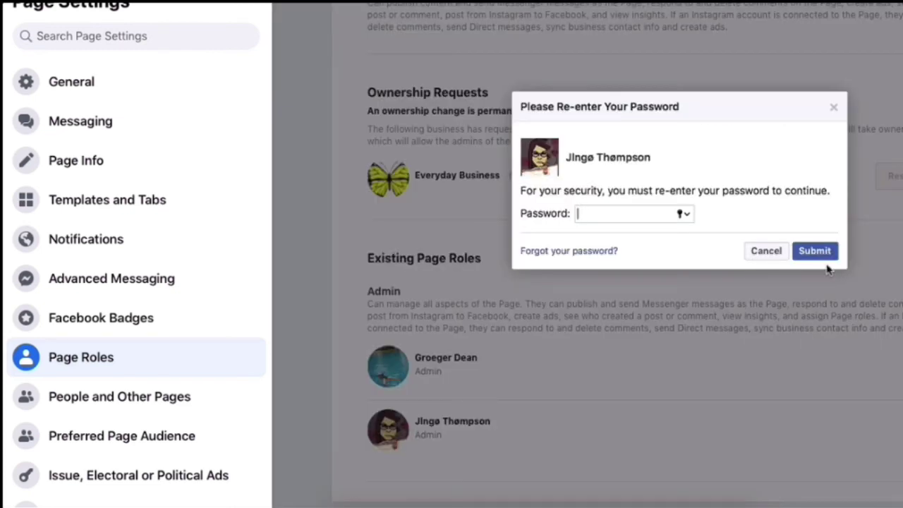
type("•••••••••")
left_click(816, 251)
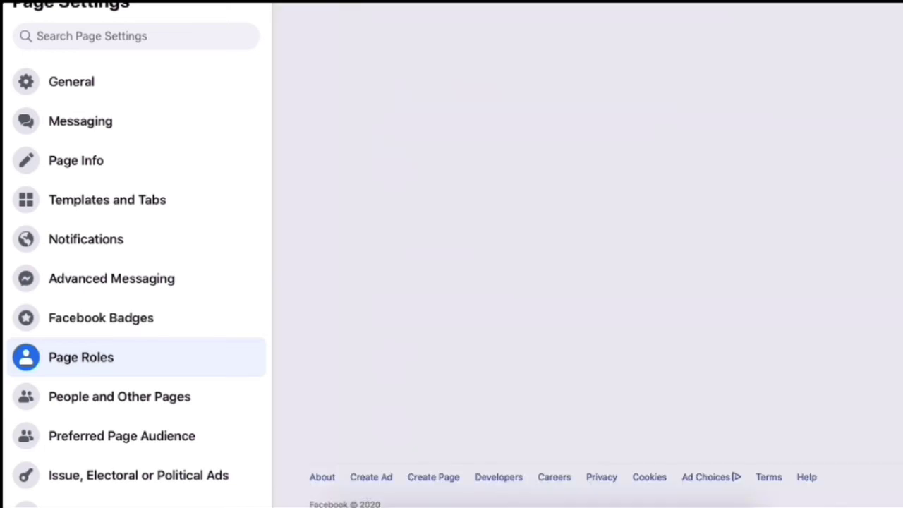
Scroll Page Roles to check that Everyday Business is listed as the Klasiks Page Owner
scroll(846, 261, "down", 4)
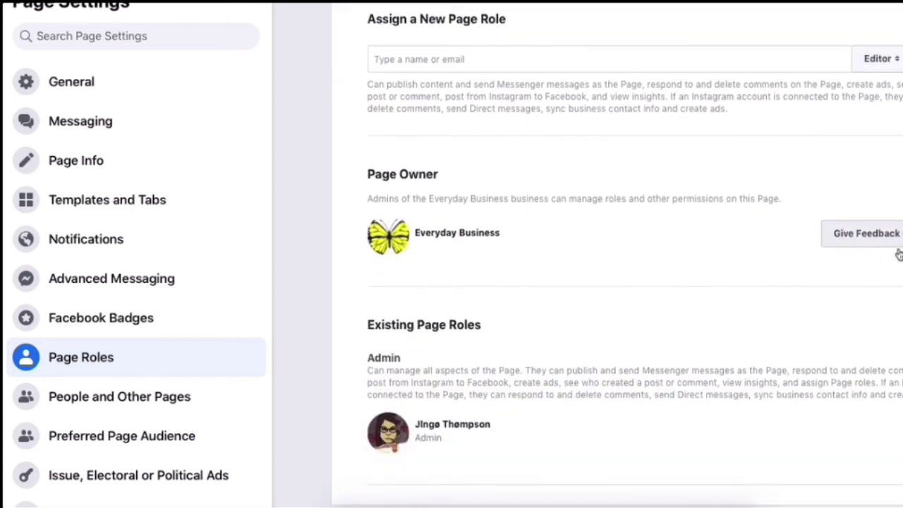
scroll(607, 254, "down", 1)
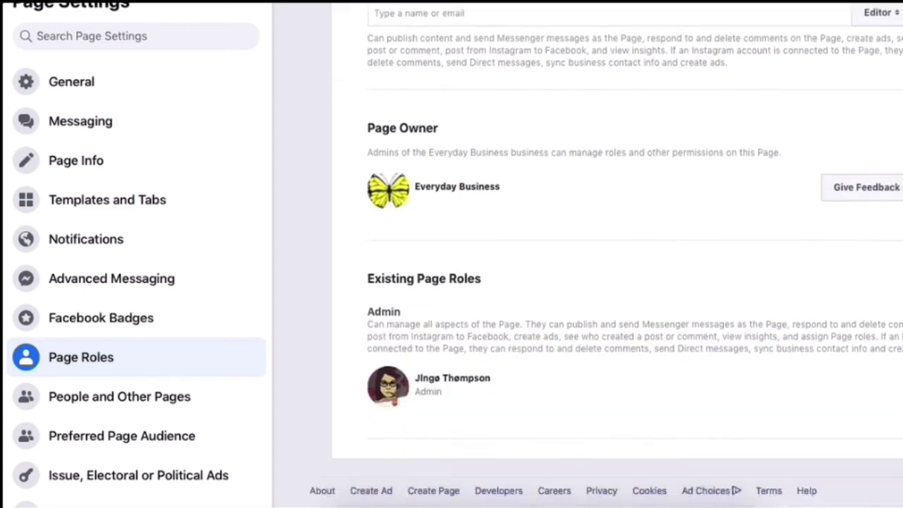
scroll(607, 254, "up", 2)
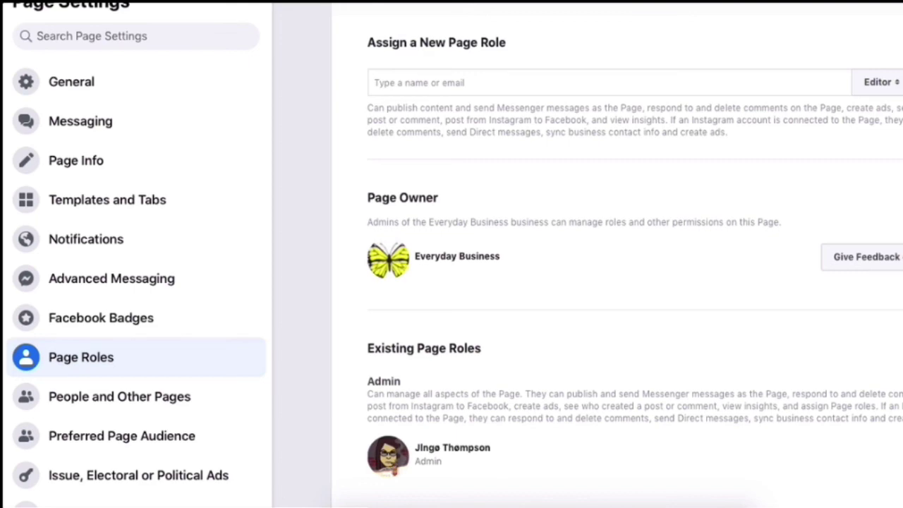